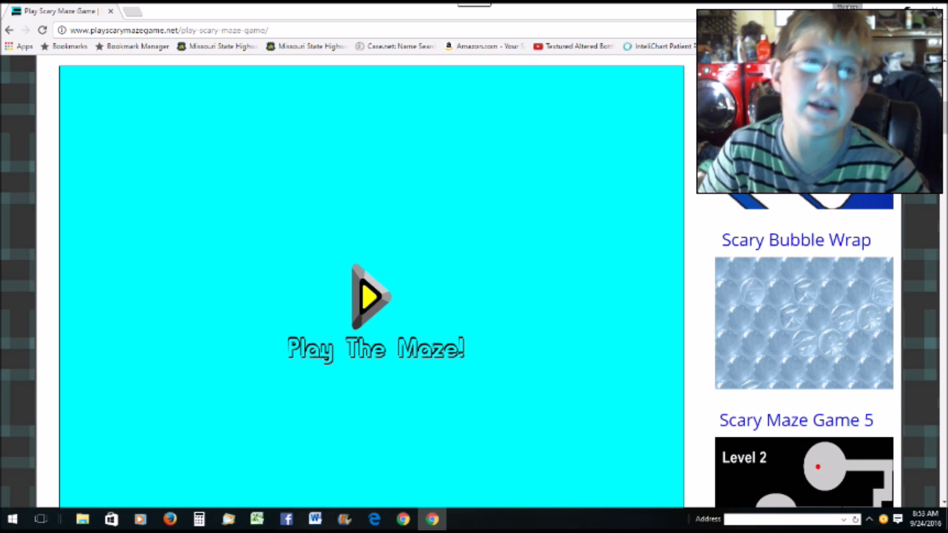
- Make the browser full screen and load The Maze v1.1 title screen
key("F11")
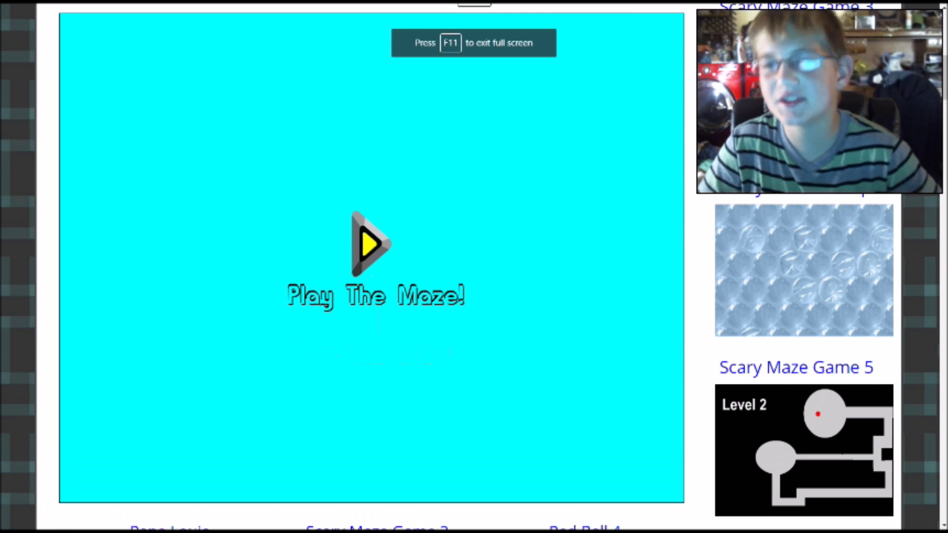
scroll(370, 267, "up", 1)
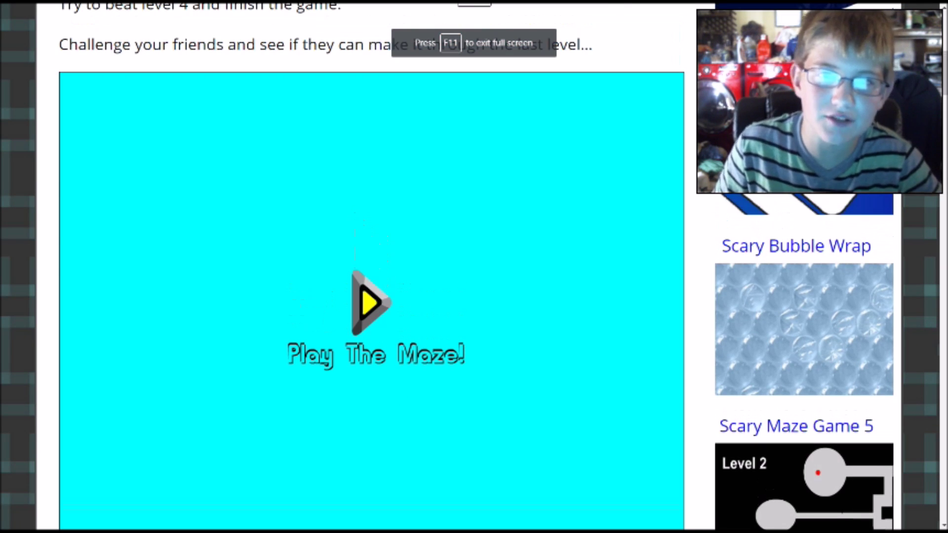
scroll(371, 267, "down", 1)
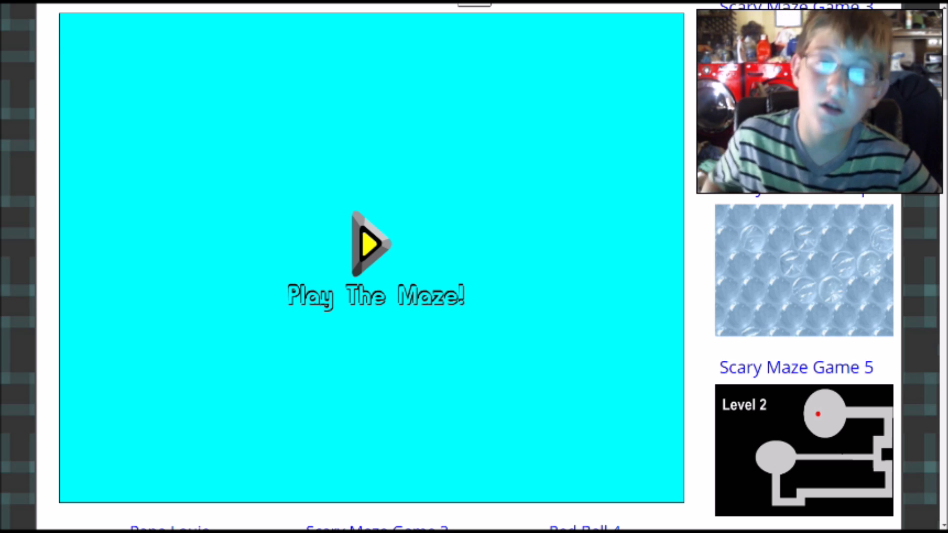
left_click(371, 245)
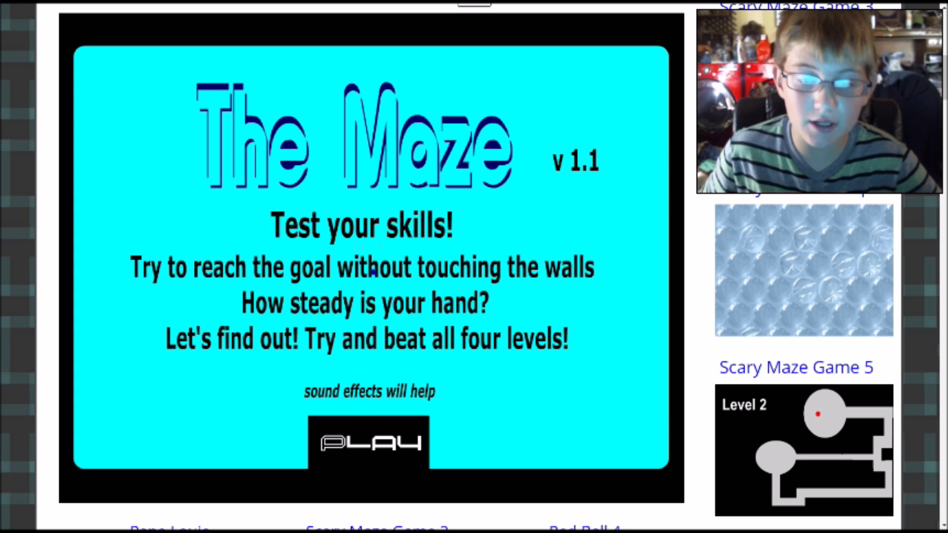
left_click(354, 460)
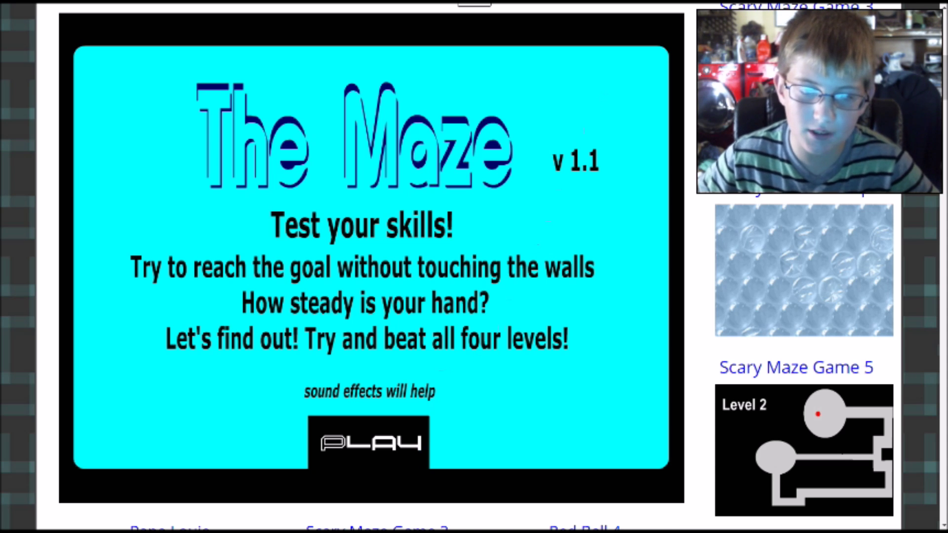
left_click(380, 435)
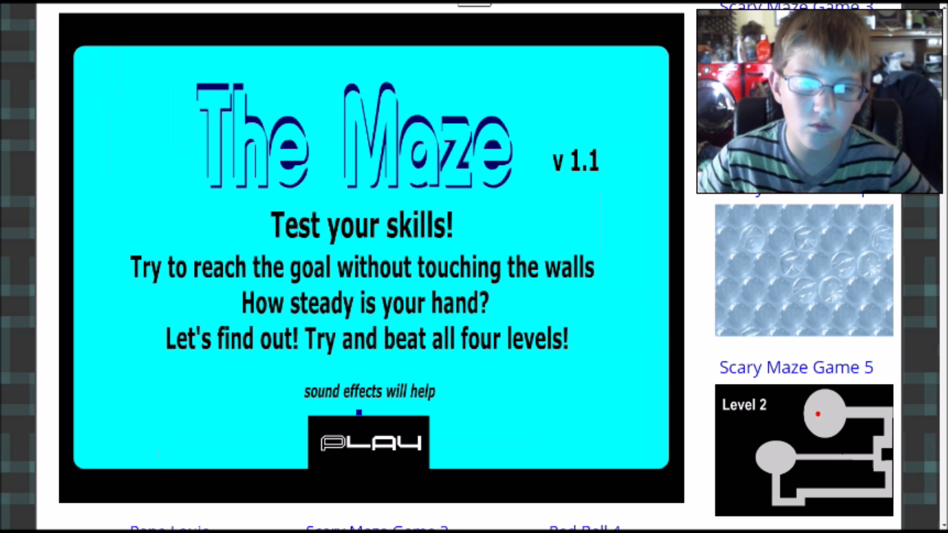
- Start a new run at Level 1 of the maze
left_click(376, 442)
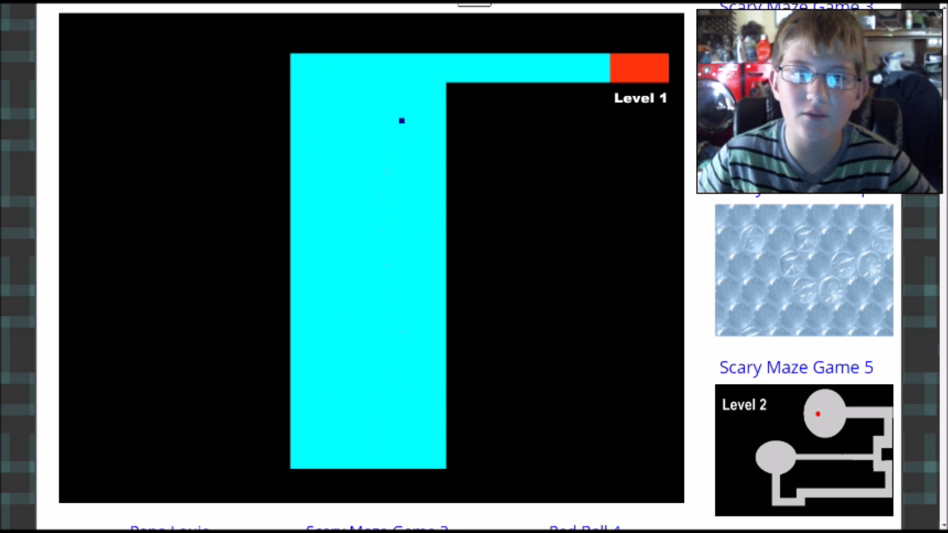